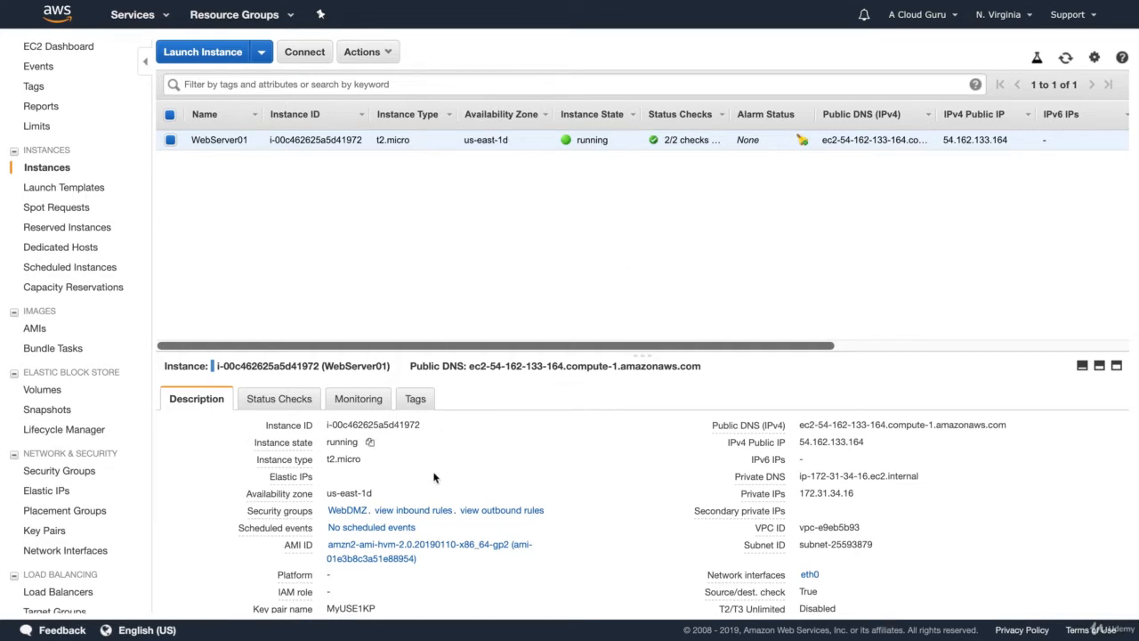
Review the WebServer01 instance's description, including its key pair, termination protection and networking details.
scroll(434, 478, "down", 3)
mouse_move(321, 499)
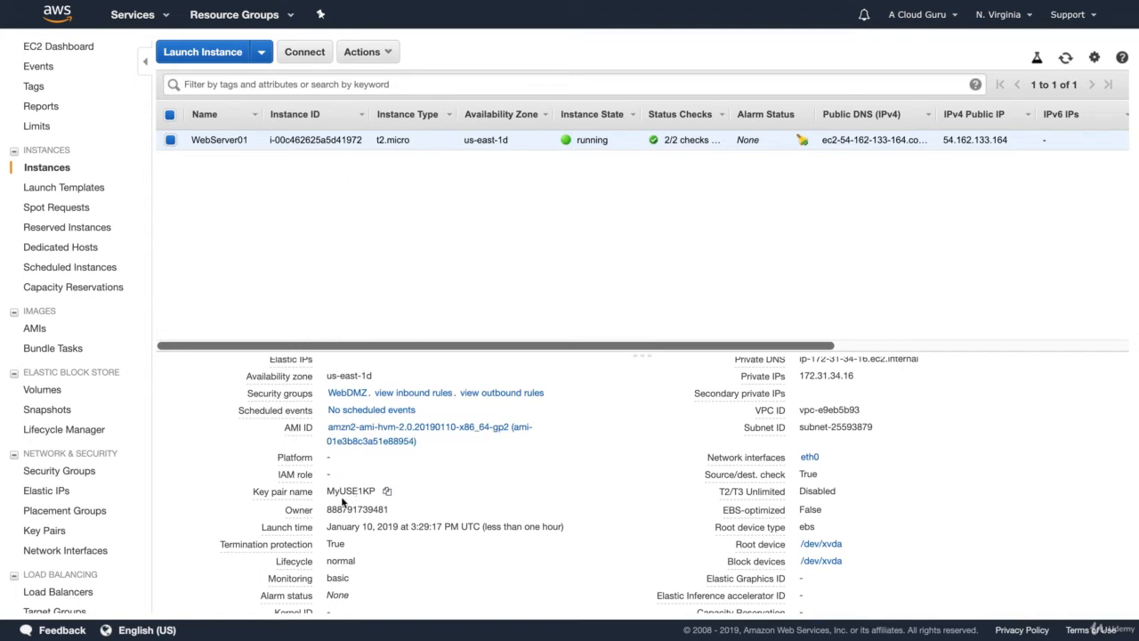
scroll(545, 468, "down", 3)
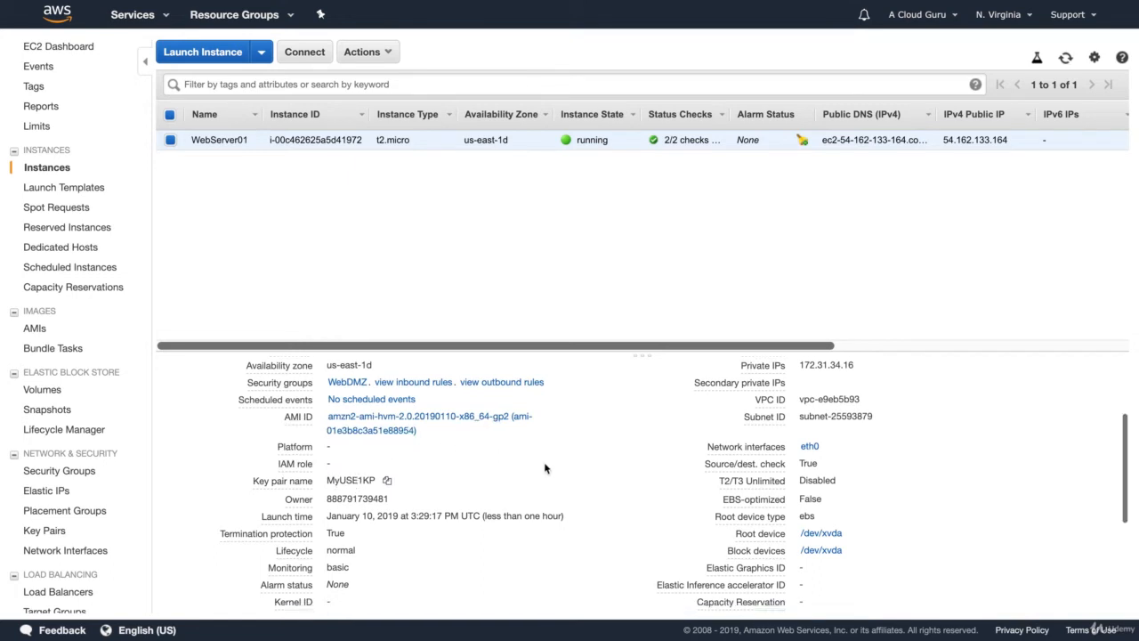
scroll(545, 468, "down", 1)
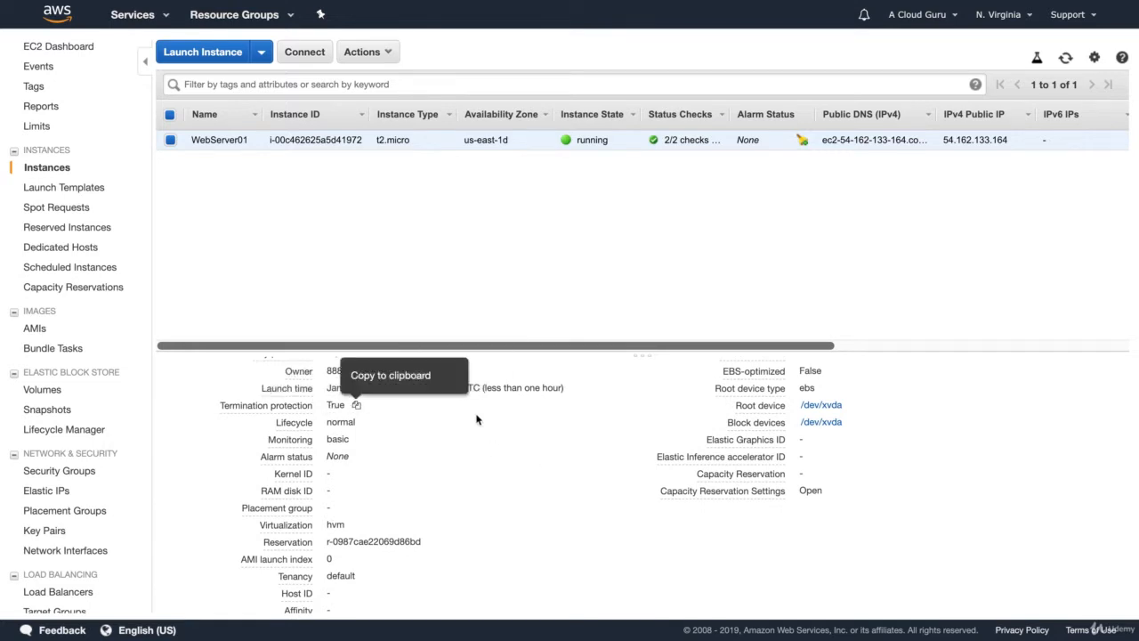
scroll(685, 463, "up", 5)
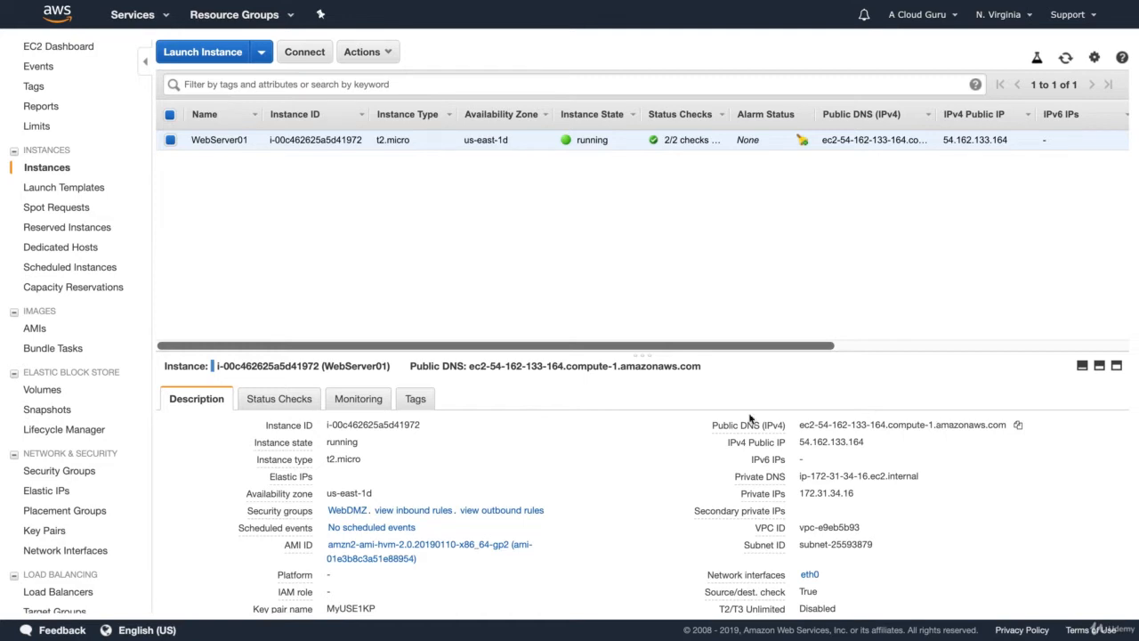
Review the system and instance status checks of WebServer01.
left_click(296, 402)
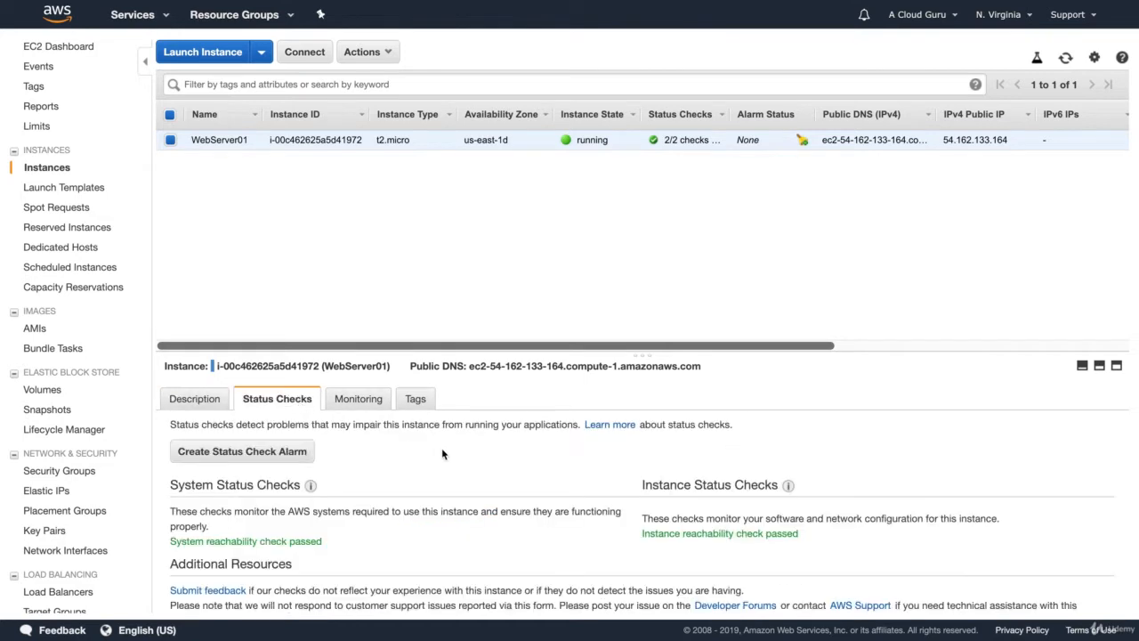
scroll(443, 452, "down", 1)
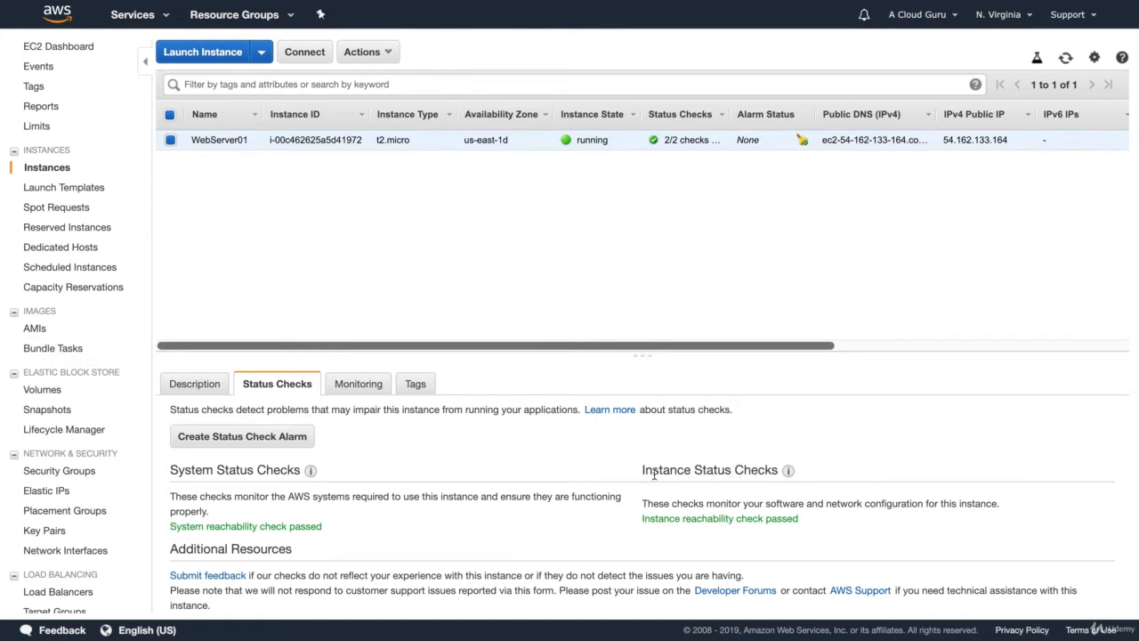
mouse_move(310, 472)
Examine the CloudWatch metric graphs for WebServer01, including CPU, disk and network usage, and view the instance's tags.
left_click(359, 386)
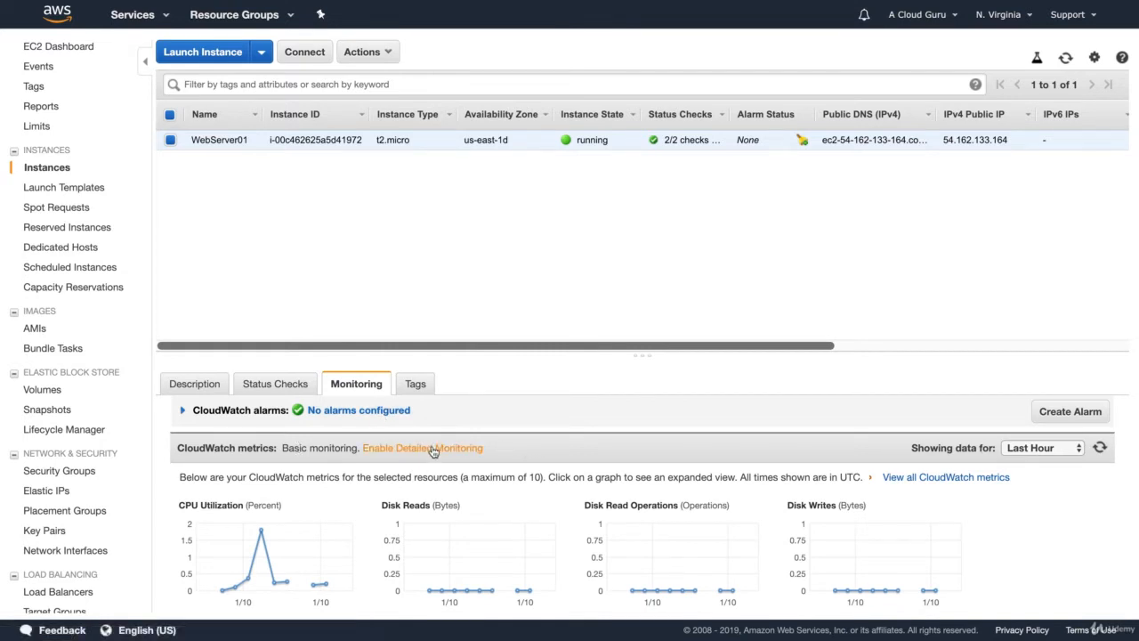
scroll(583, 451, "down", 3)
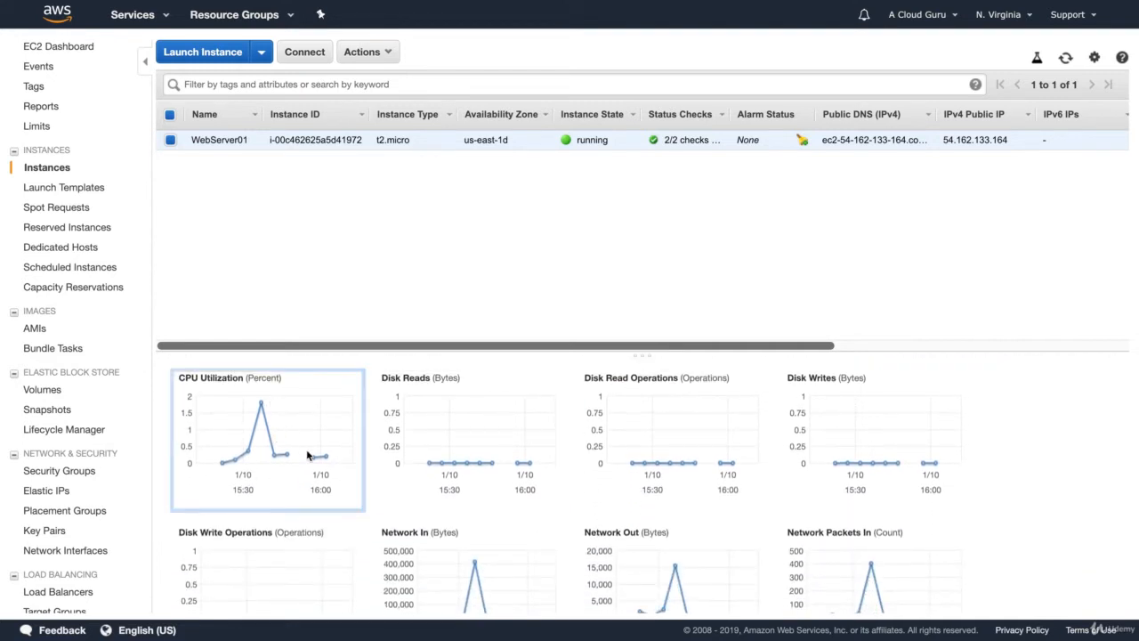
scroll(377, 442, "down", 2)
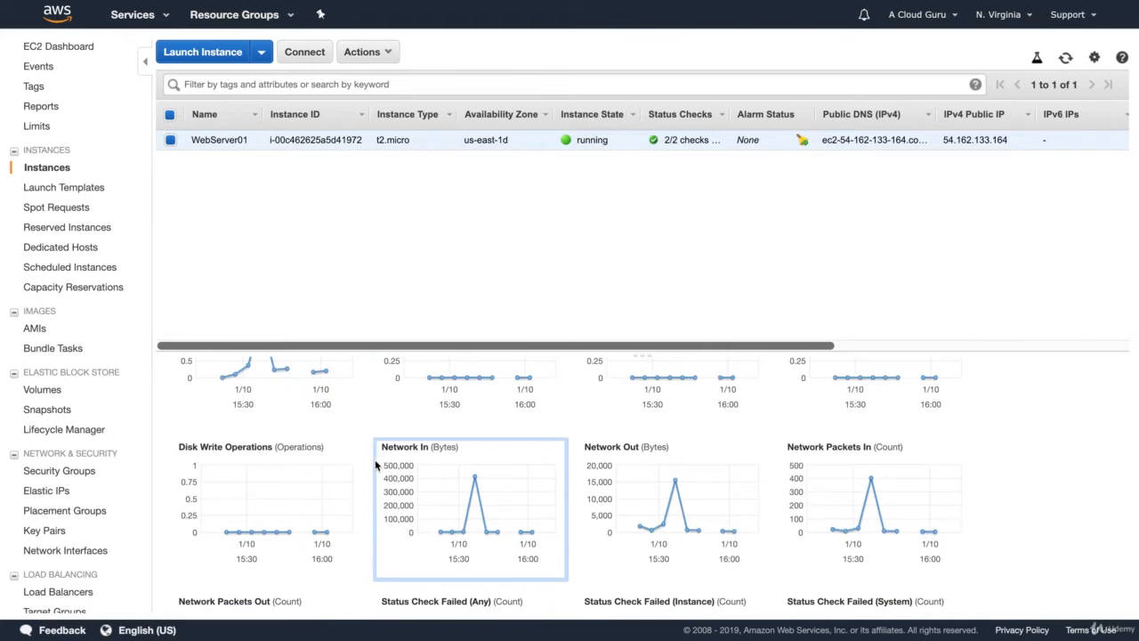
scroll(376, 466, "up", 2)
scroll(375, 465, "down", 1)
scroll(651, 503, "down", 5)
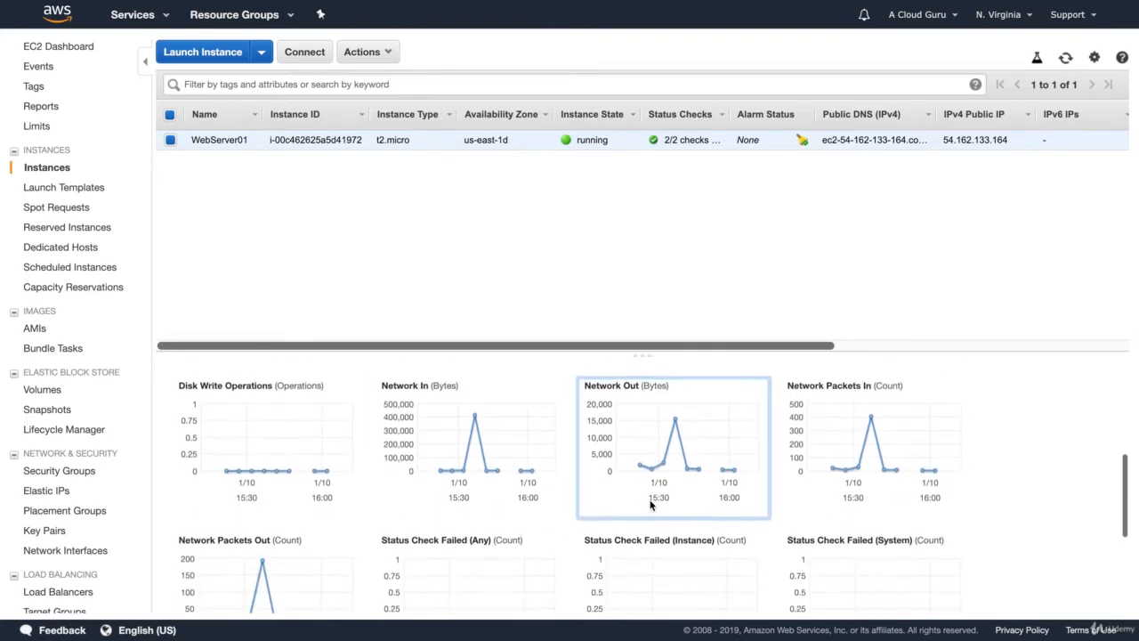
scroll(651, 501, "down", 1)
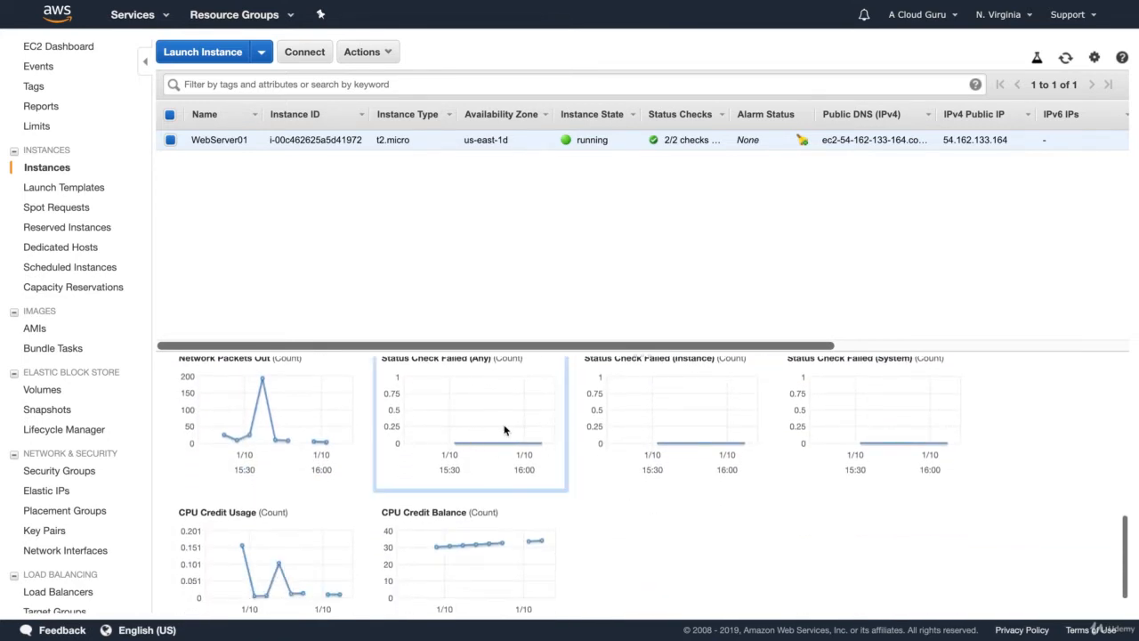
scroll(666, 469, "up", 10)
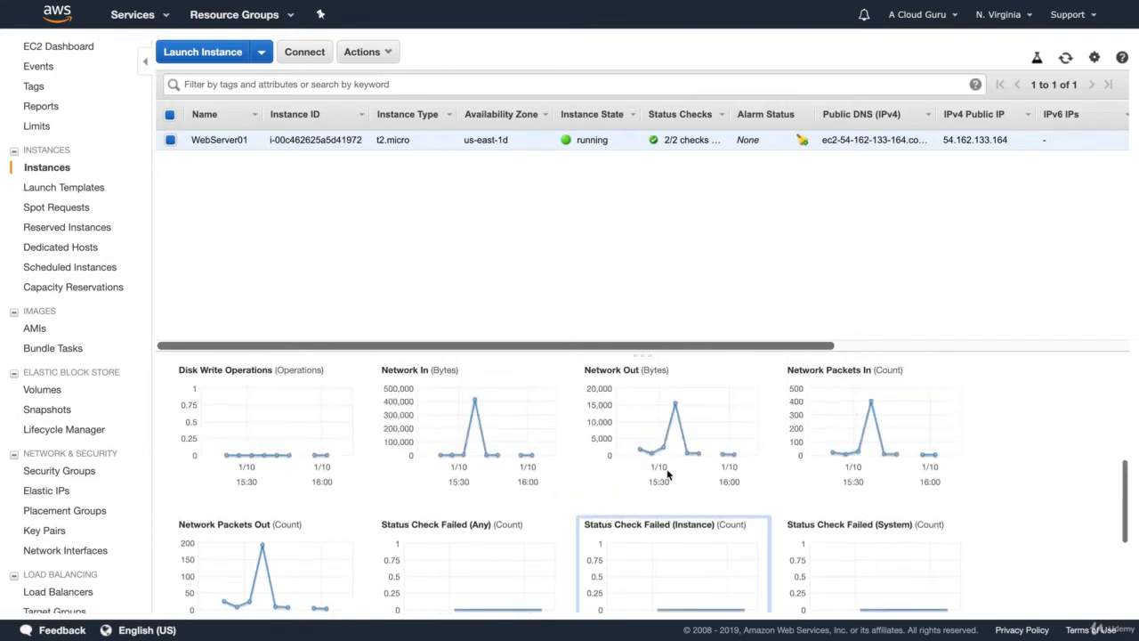
scroll(667, 468, "up", 1)
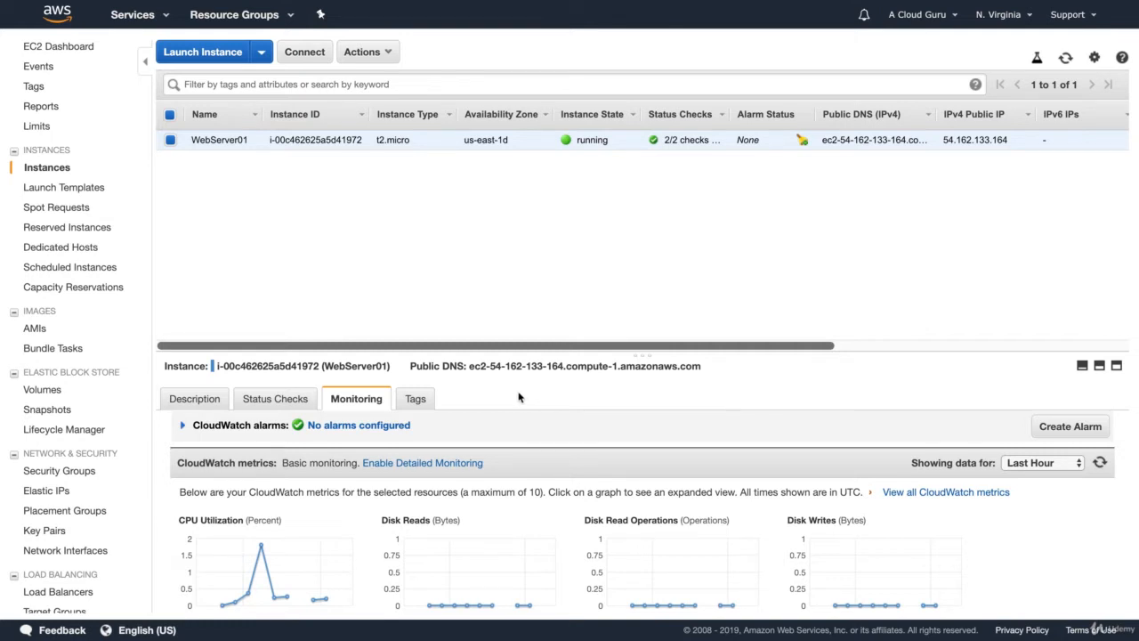
left_click(414, 402)
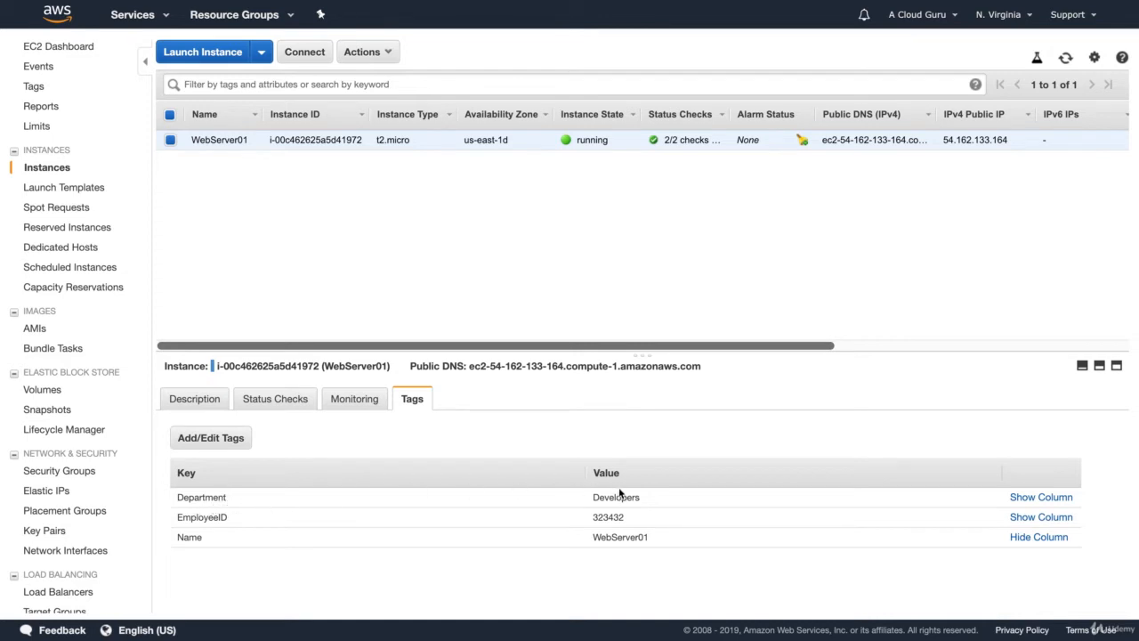
Try to terminate the WebServer01 instance while its termination protection is enabled, and dismiss the confirmation.
left_click(373, 55)
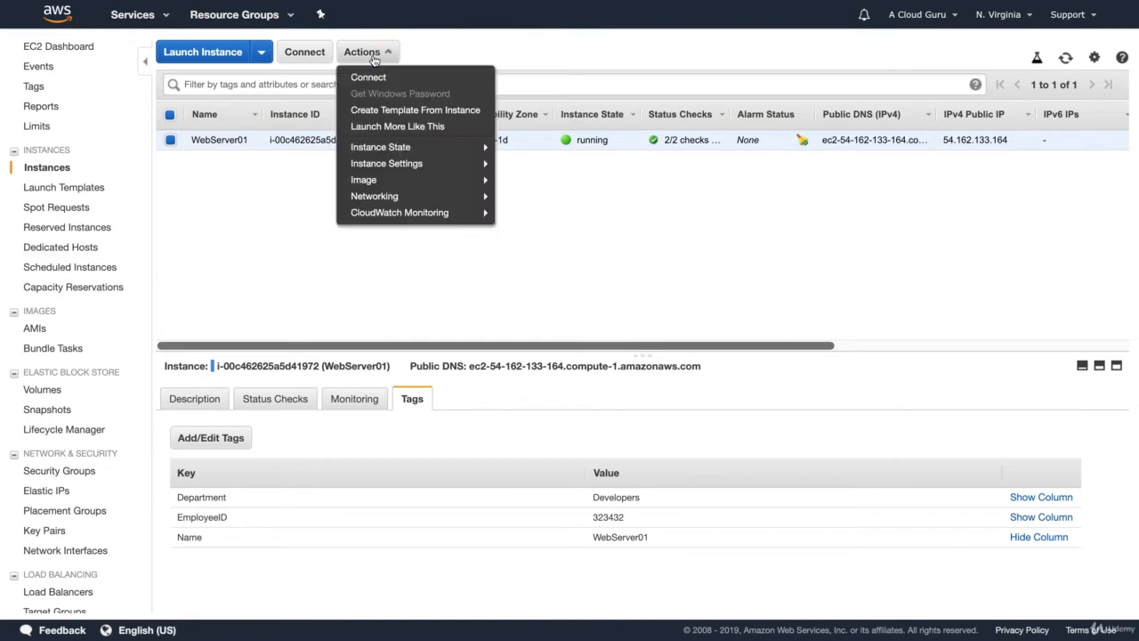
mouse_move(428, 156)
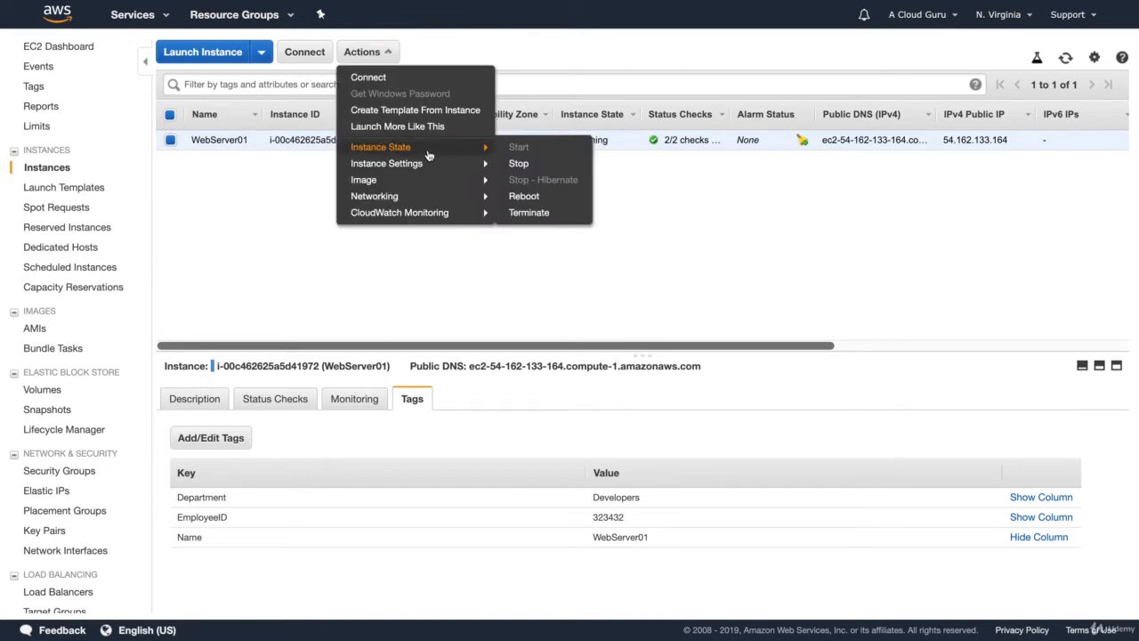
left_click(542, 214)
left_click(796, 439)
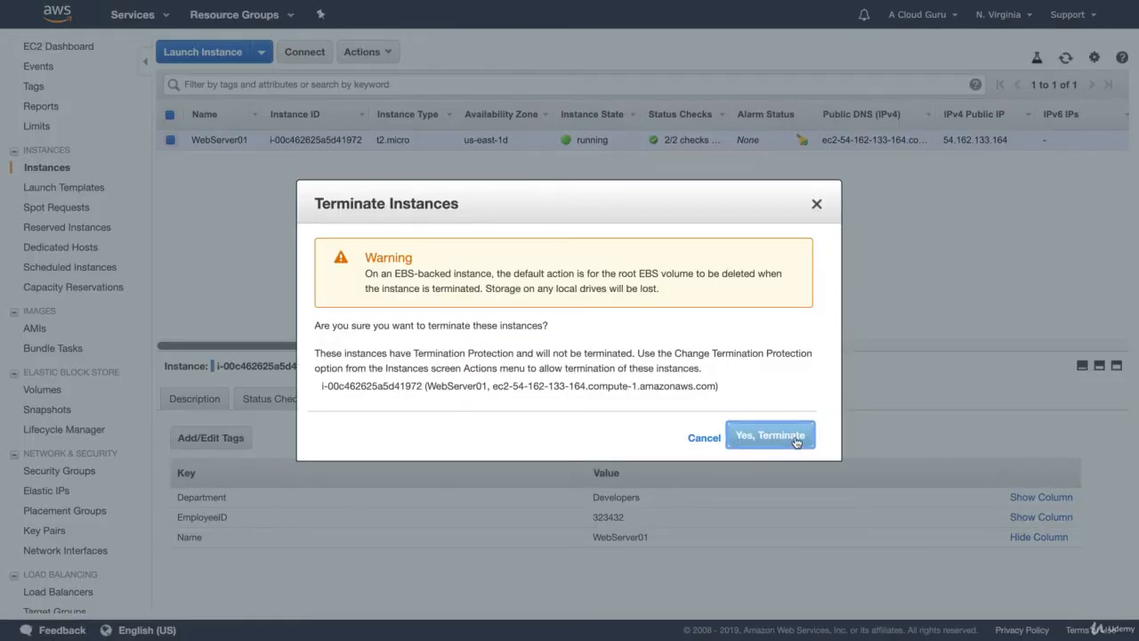
left_click(816, 203)
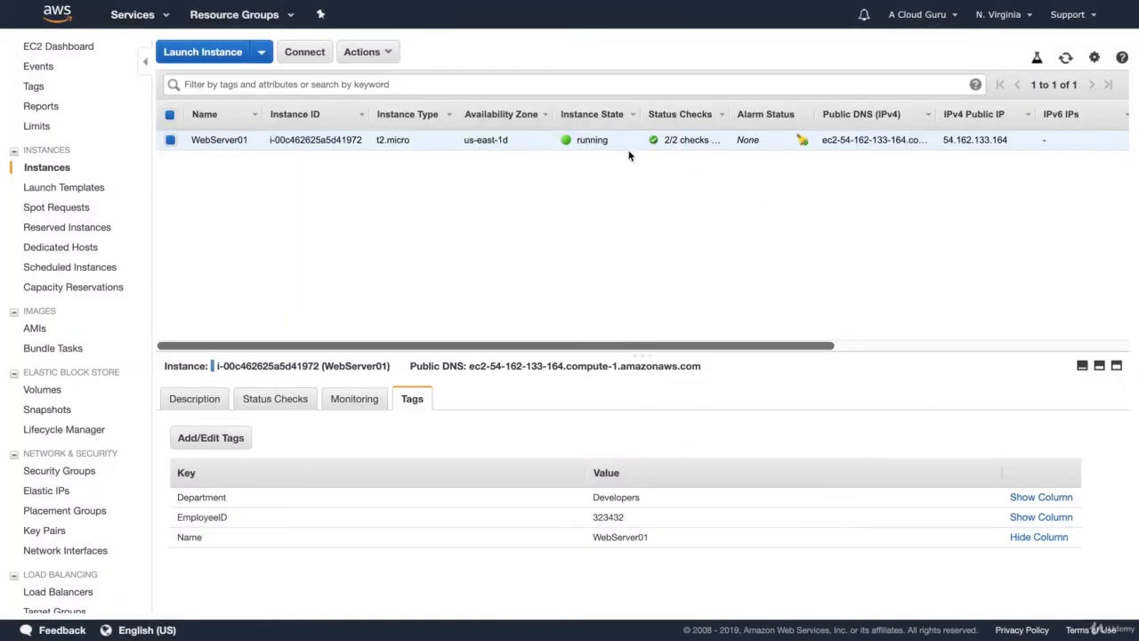
Disable termination protection for the WebServer01 instance.
left_click(365, 53)
mouse_move(457, 152)
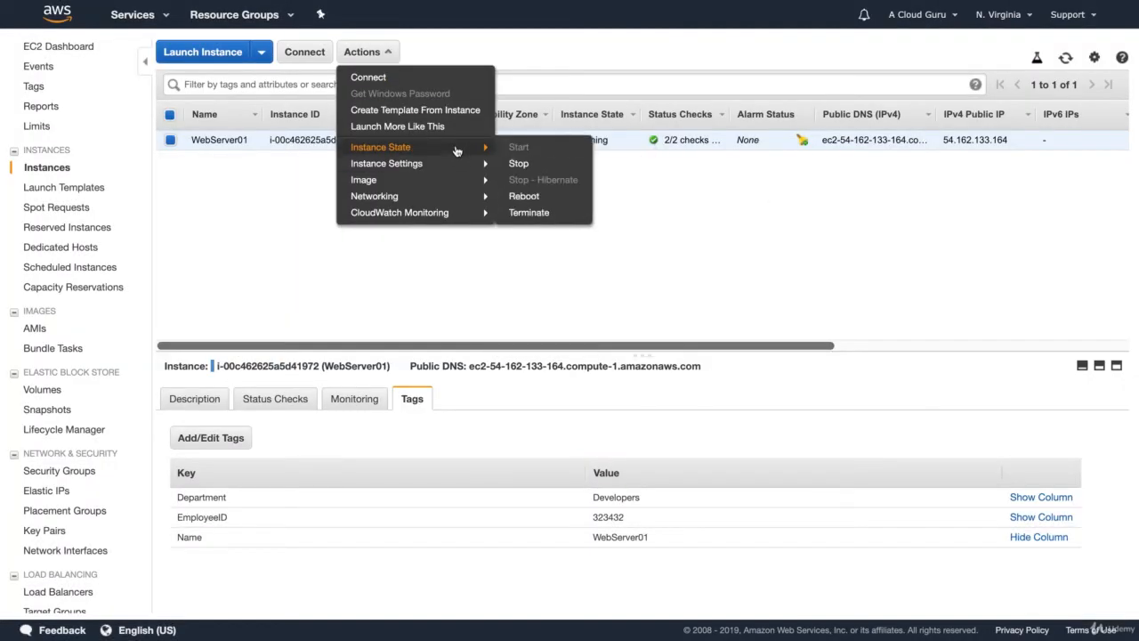
mouse_move(455, 173)
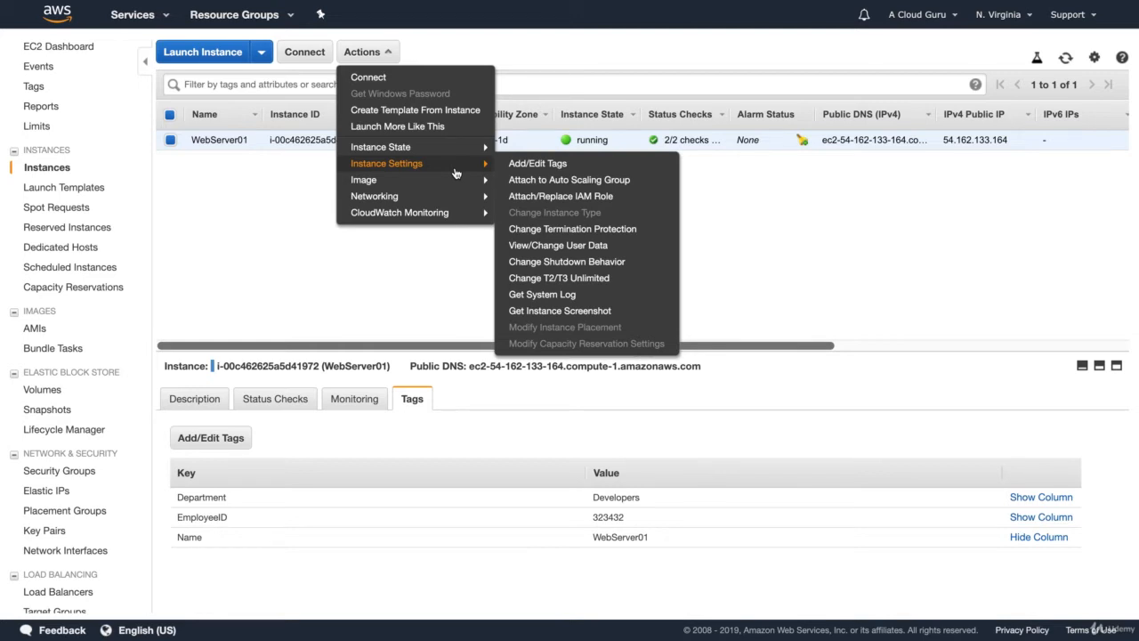
left_click(563, 230)
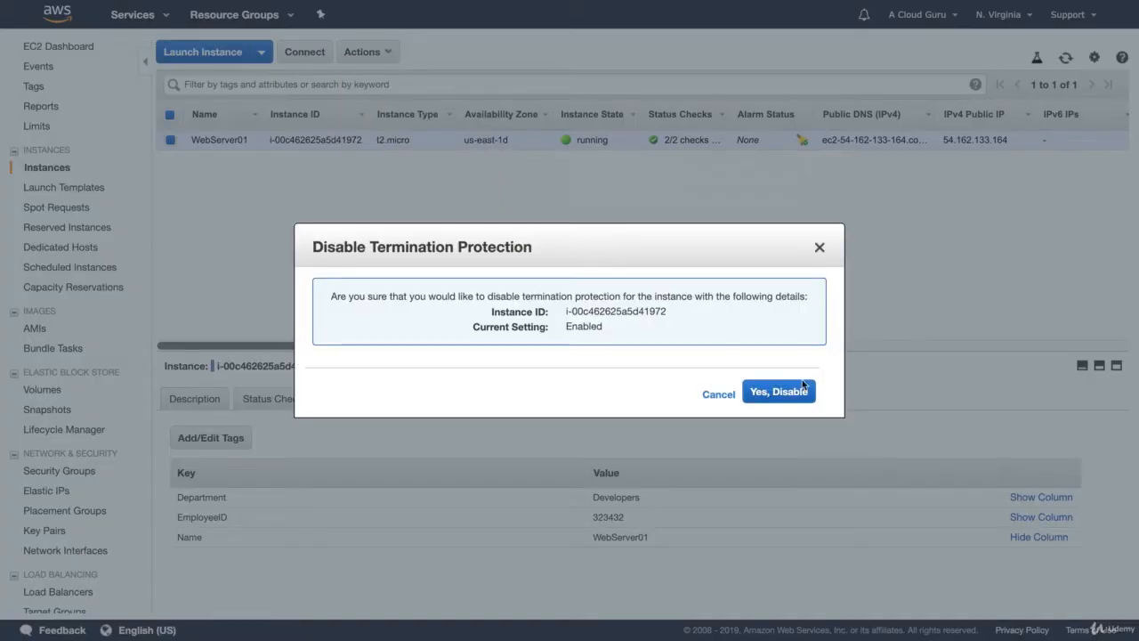
left_click(780, 400)
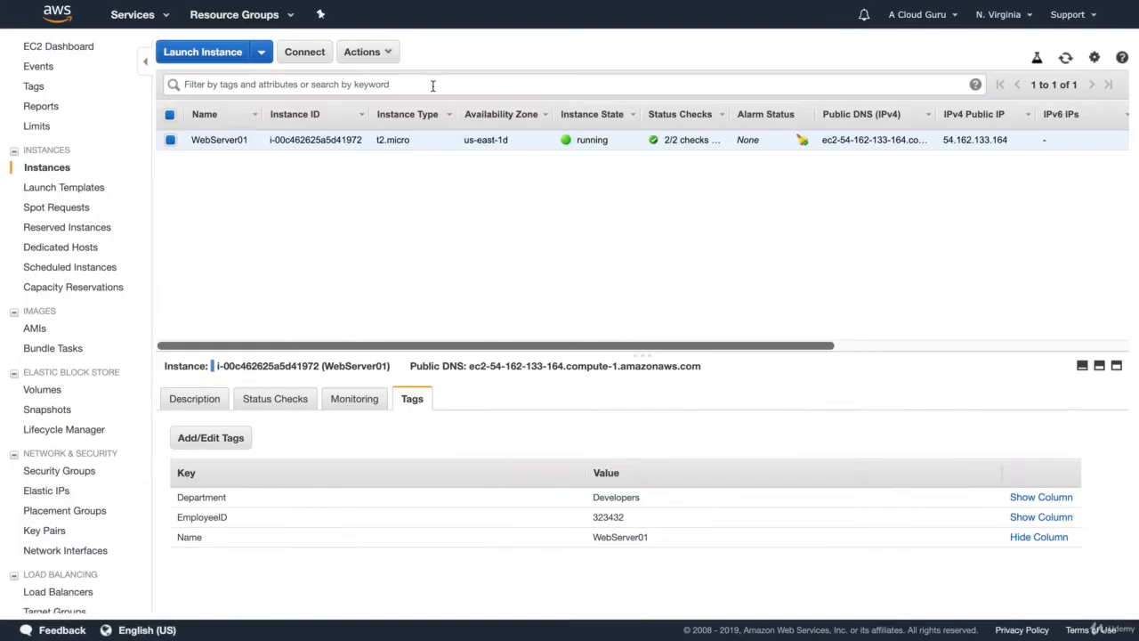
Check the termination confirmation for the unprotected WebServer01 instance and dismiss it without terminating.
left_click(389, 53)
mouse_move(398, 147)
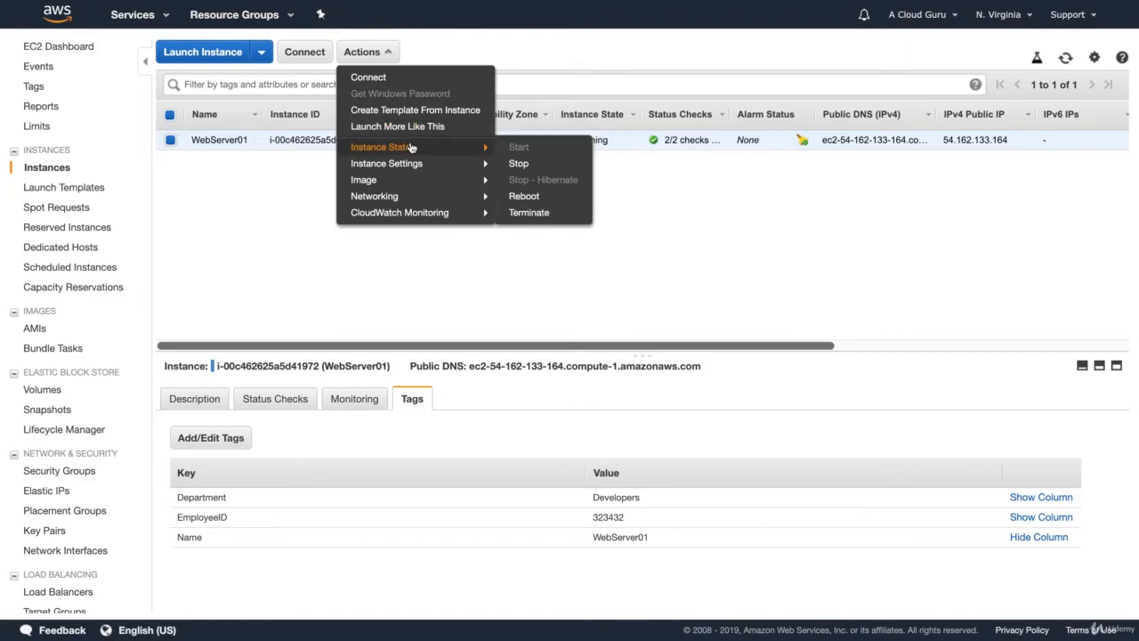
left_click(562, 215)
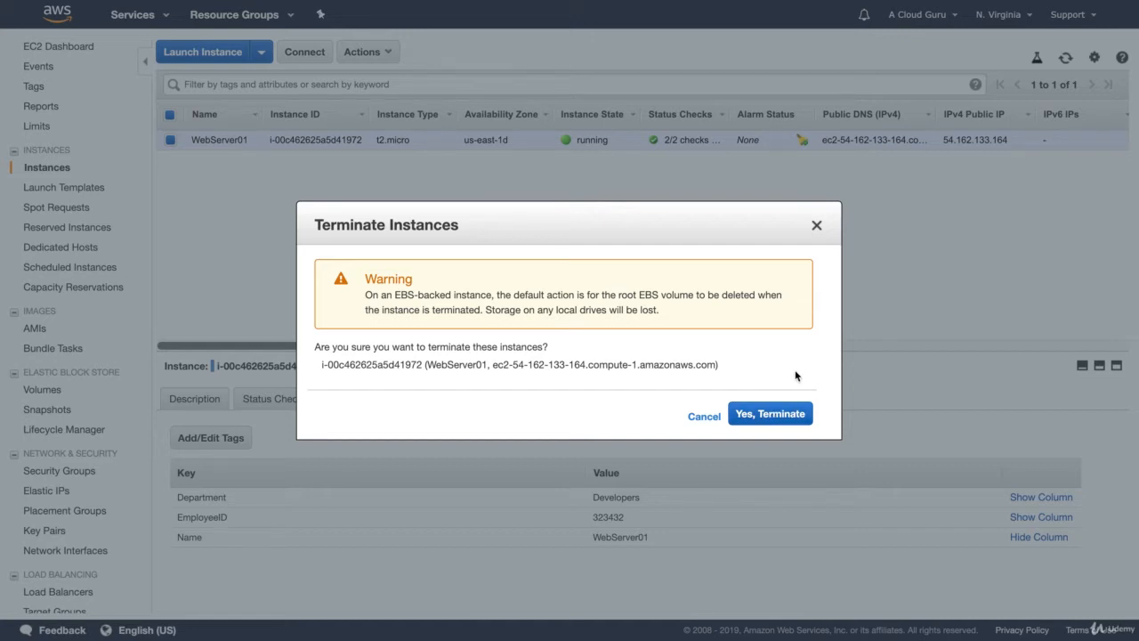
left_click(818, 227)
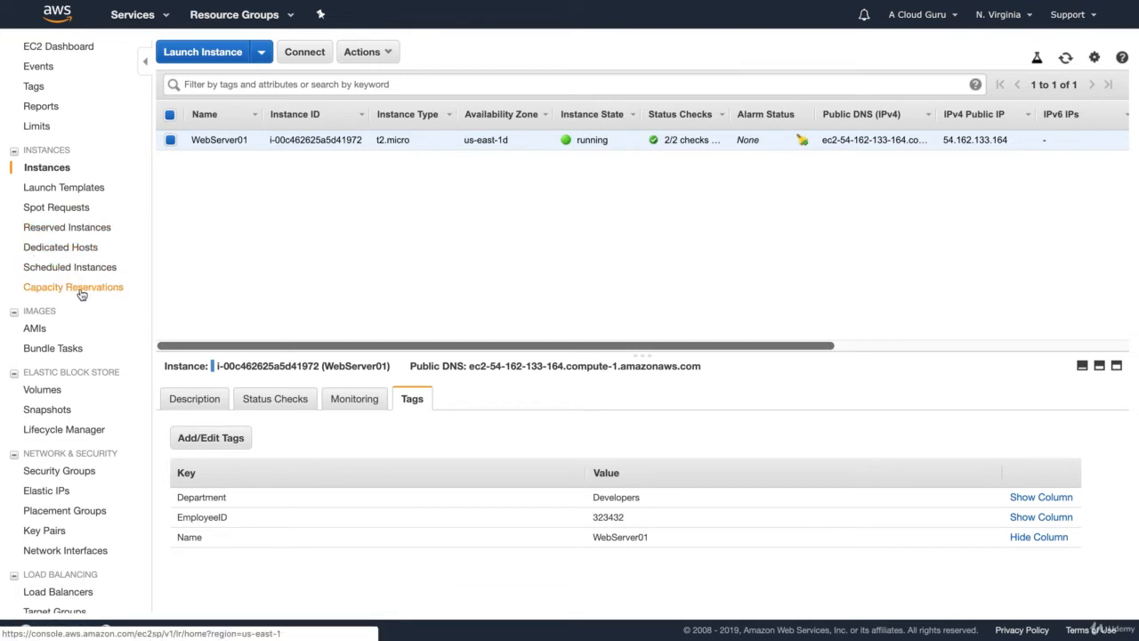
Start a Reserved Instances purchase with the Linux/UNIX platform and Default tenancy.
left_click(65, 232)
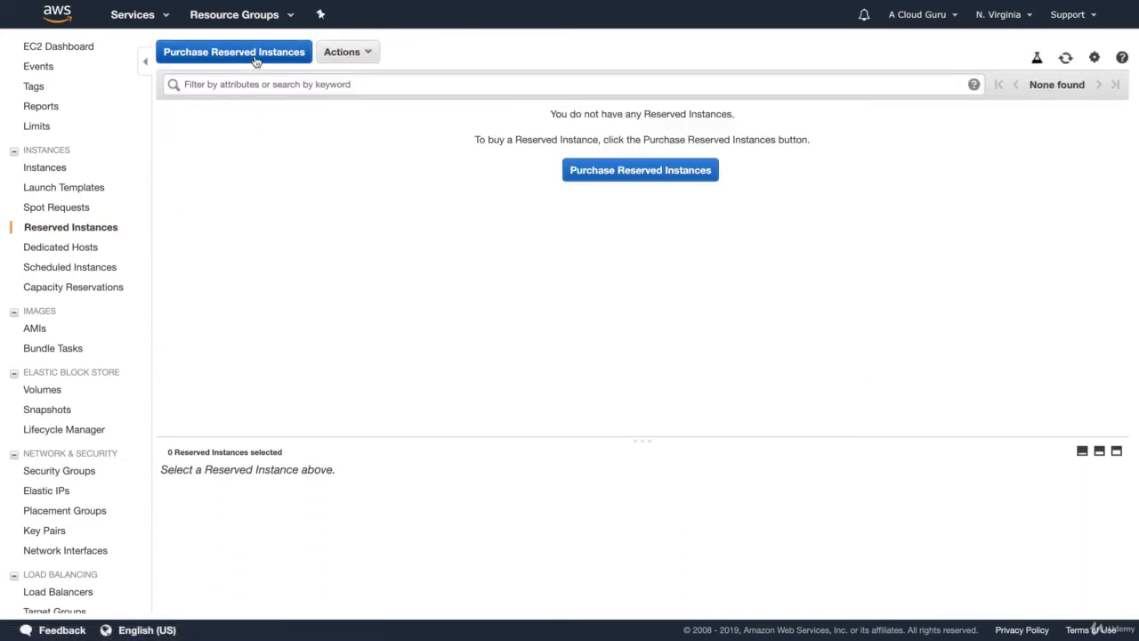
left_click(254, 55)
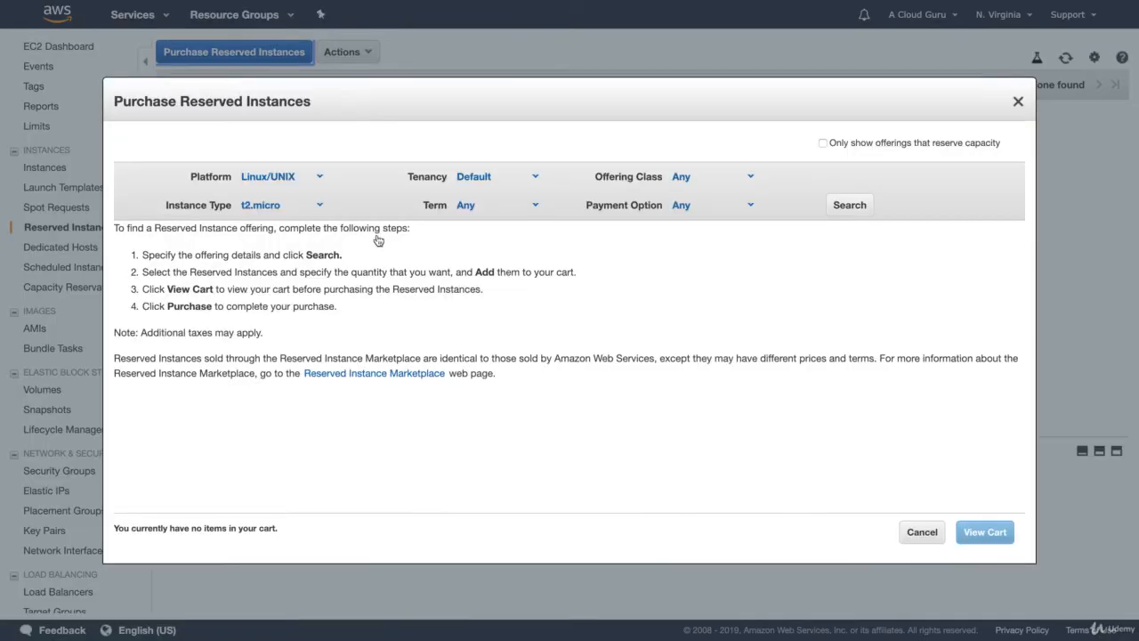
left_click(306, 183)
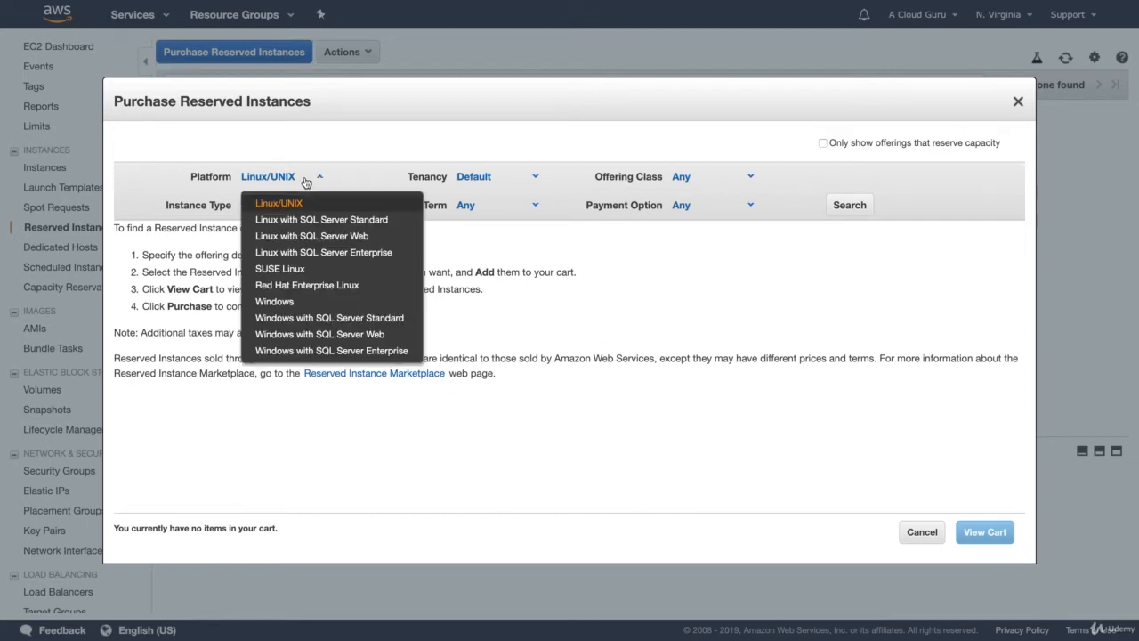
left_click(297, 205)
left_click(505, 179)
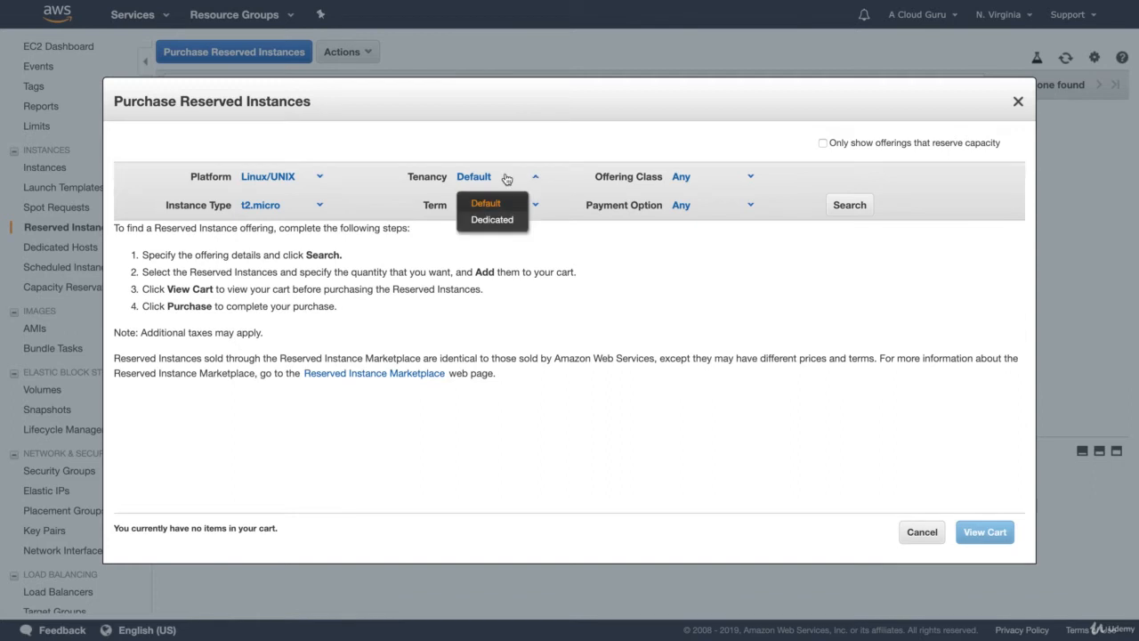
left_click(487, 202)
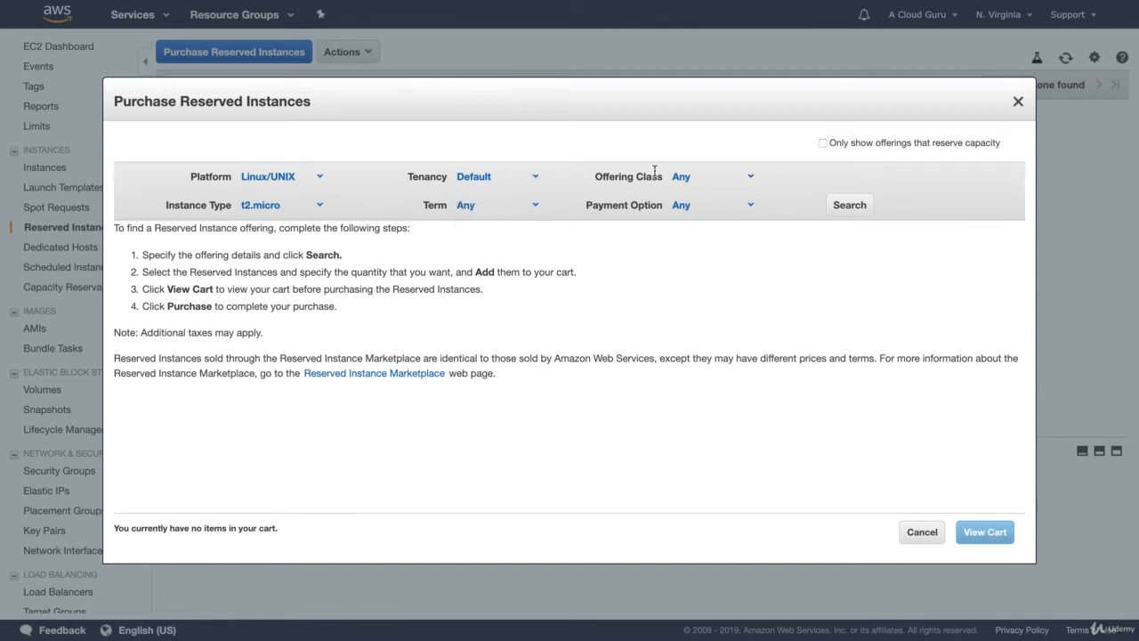
Search for Reserved Instance offerings with instance type t2.small, the term range starting at 12 months and the All Upfront payment option.
left_click(320, 206)
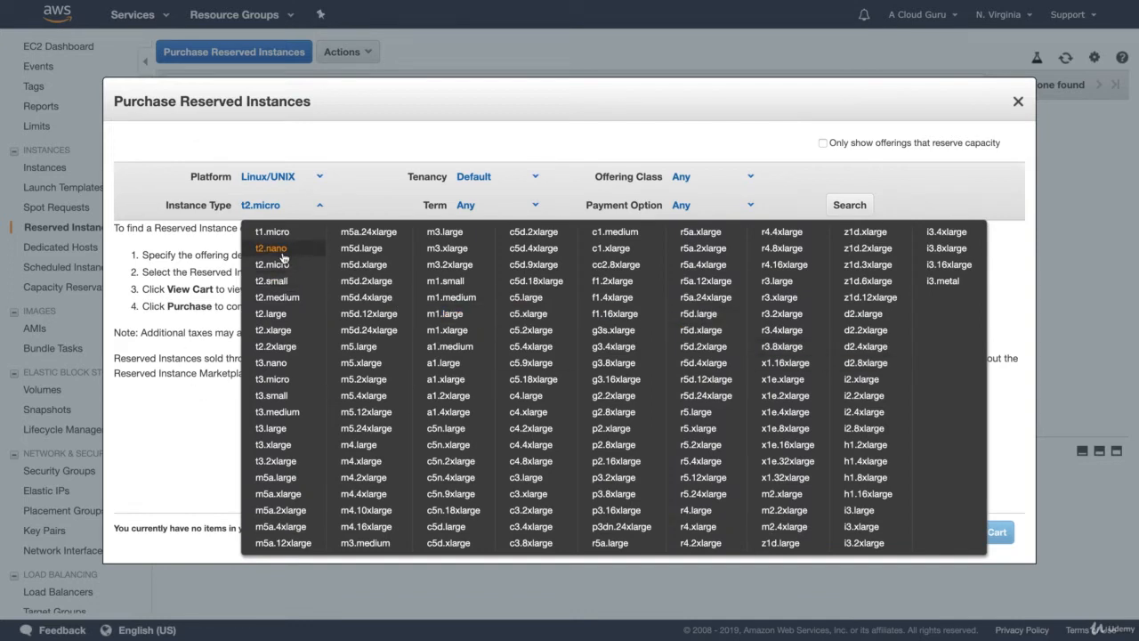
left_click(283, 281)
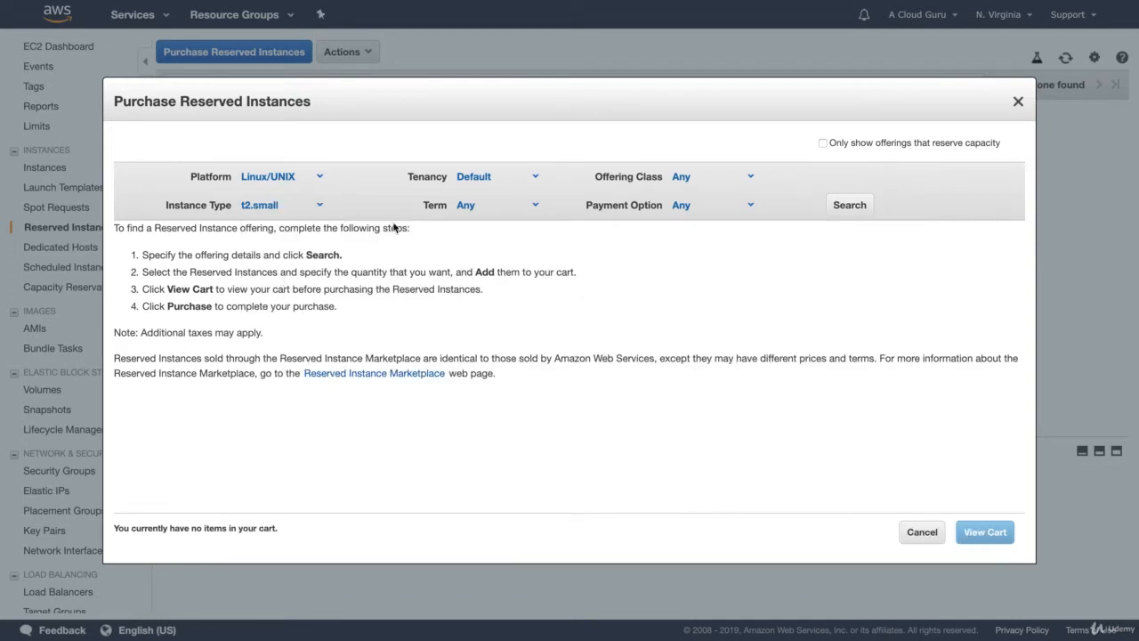
left_click(499, 210)
left_click(508, 267)
left_click(701, 211)
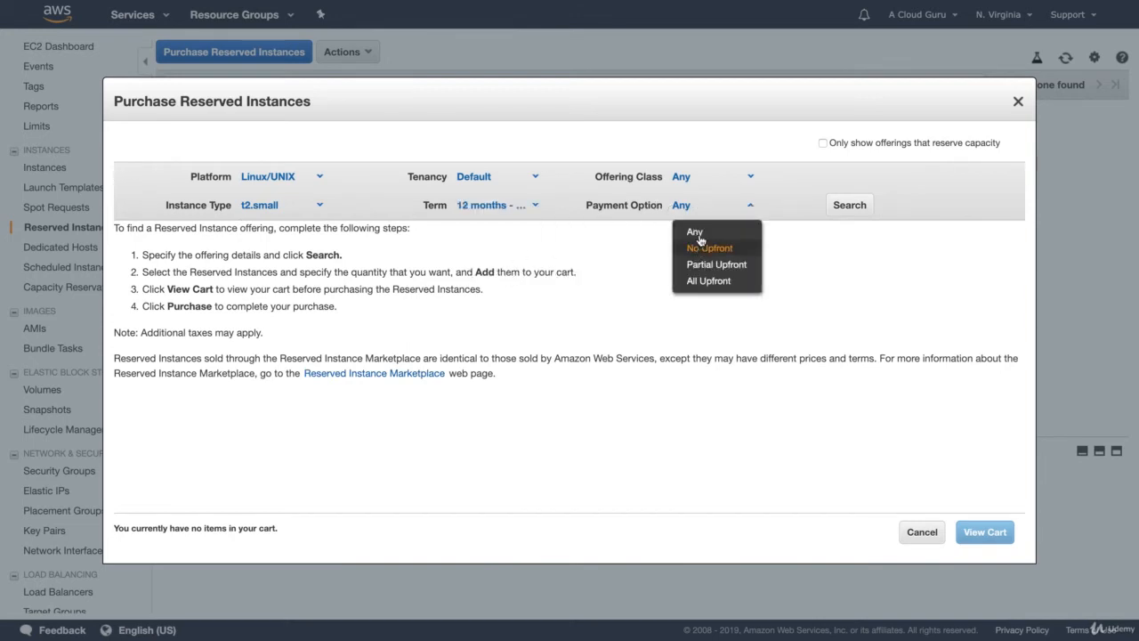
left_click(709, 281)
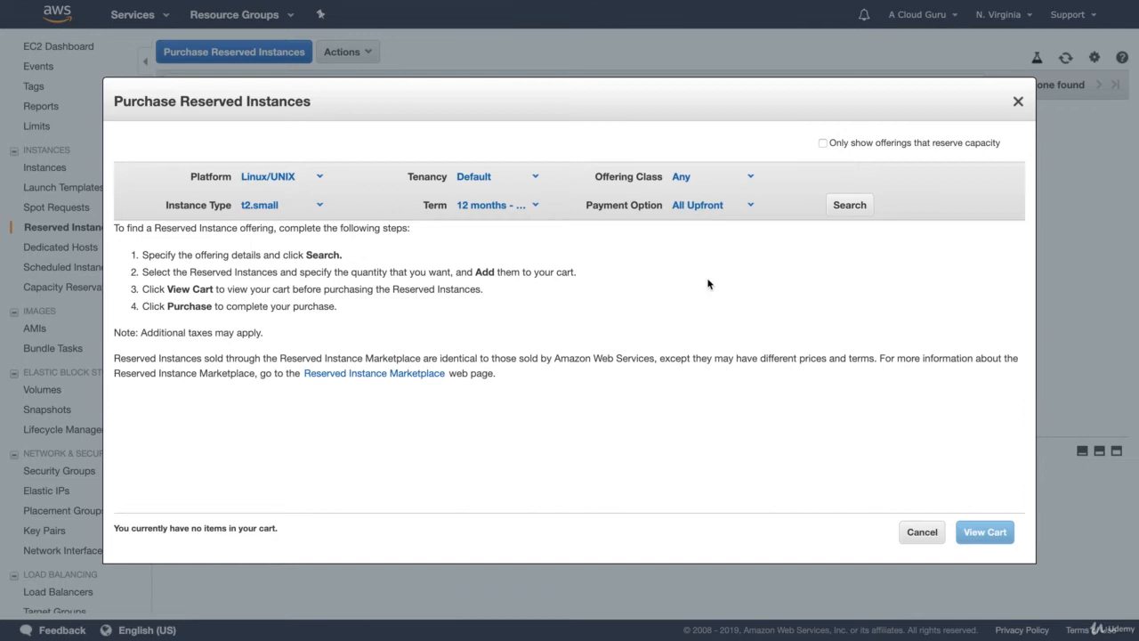
left_click(834, 205)
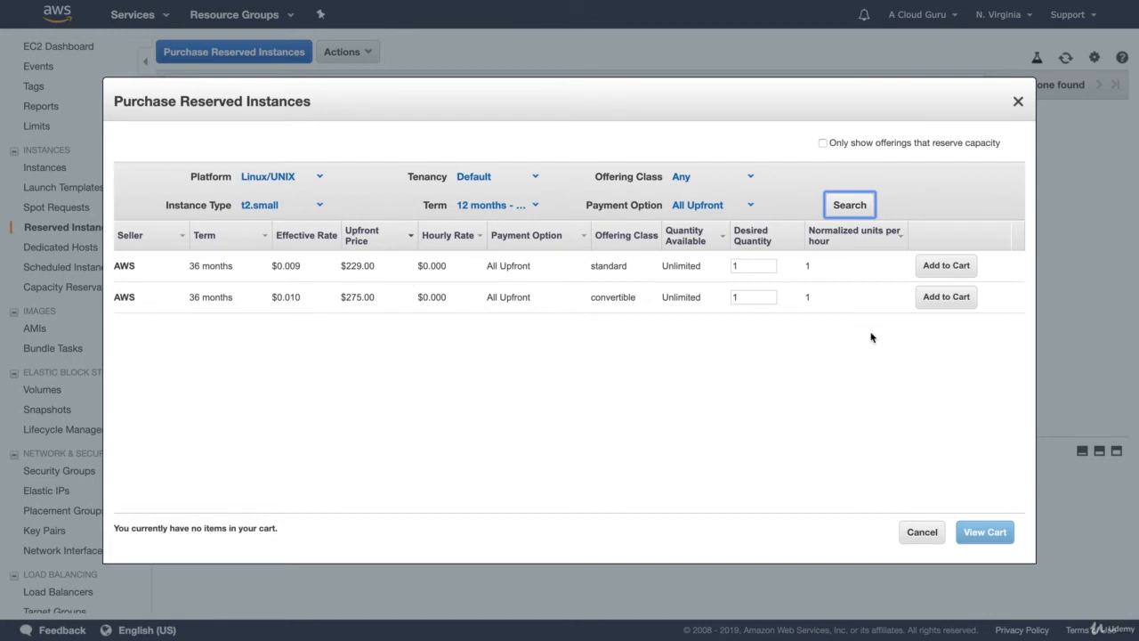
Cancel the Reserved Instances purchase and start launching a new instance from the EC2 Dashboard.
left_click(922, 532)
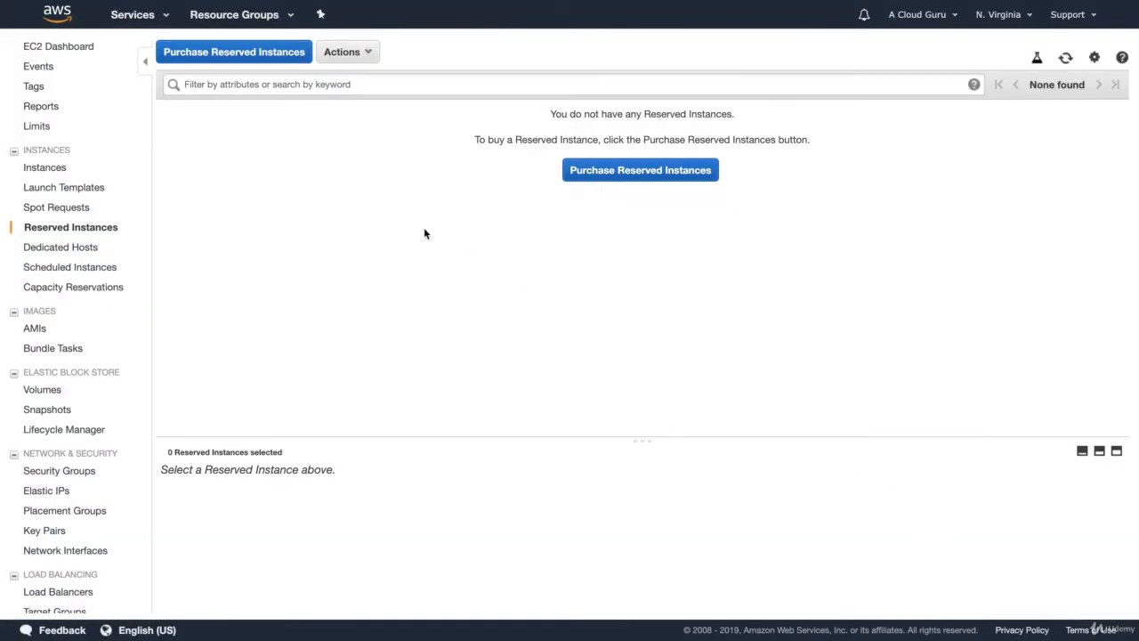
left_click(75, 48)
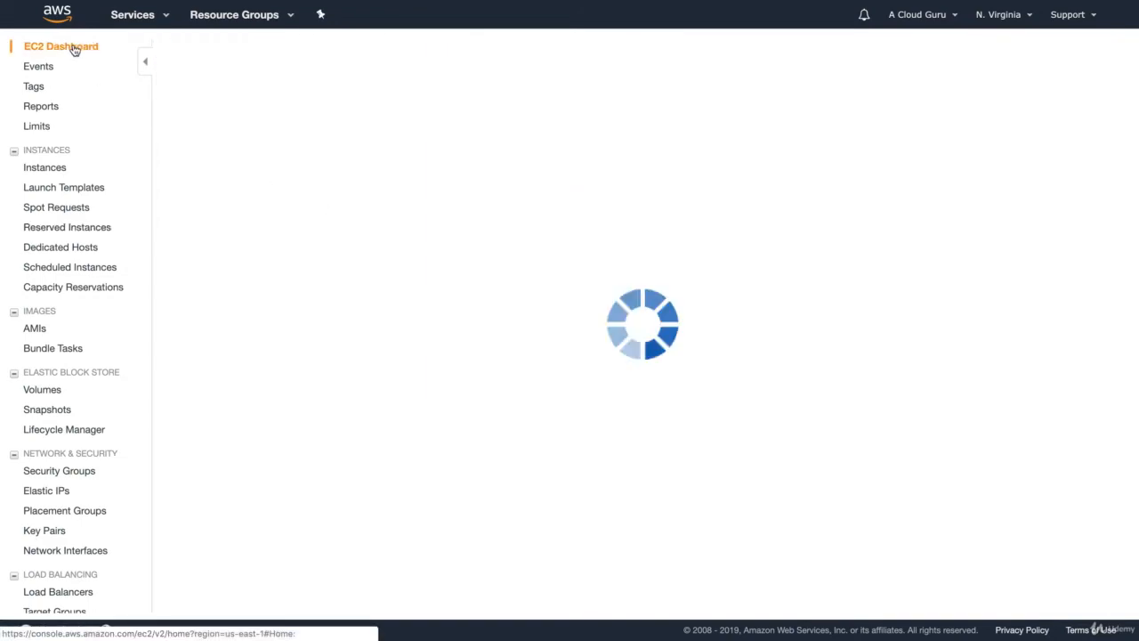
left_click(221, 304)
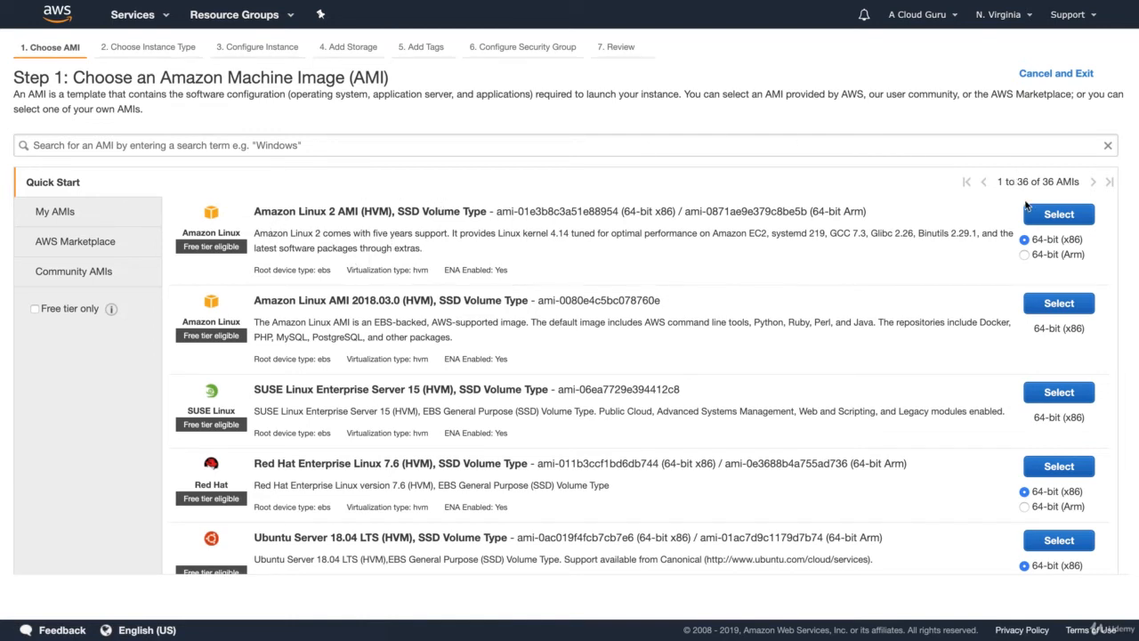
Choose the 64-bit (x86) Amazon Linux 2 AMI with the t2.micro type and proceed to storage with the default instance details.
left_click(1040, 218)
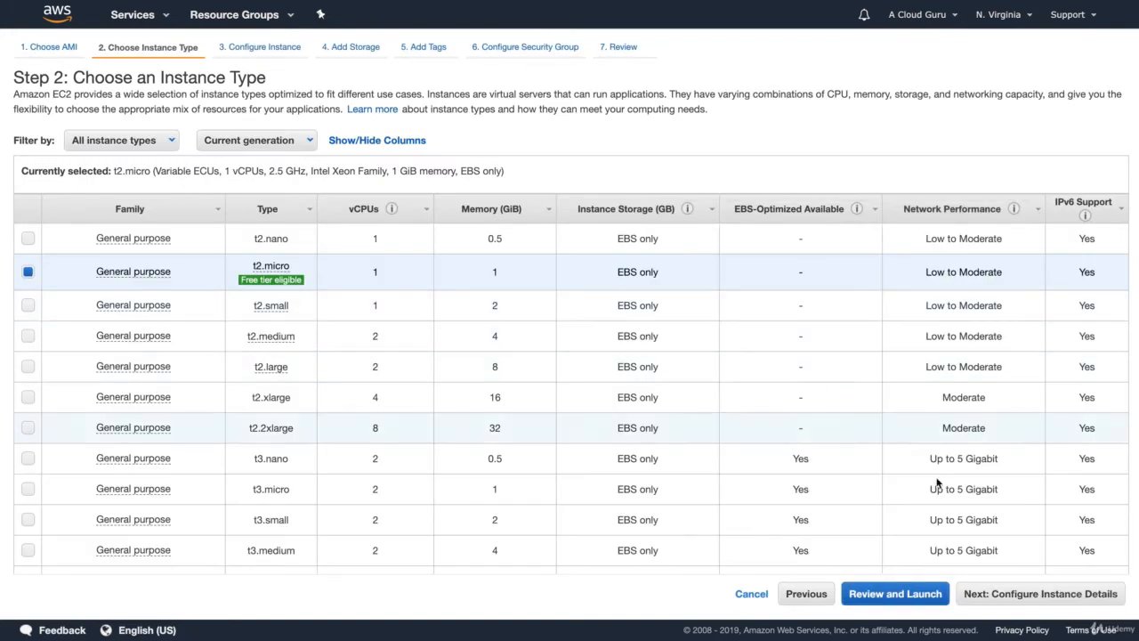
left_click(1043, 594)
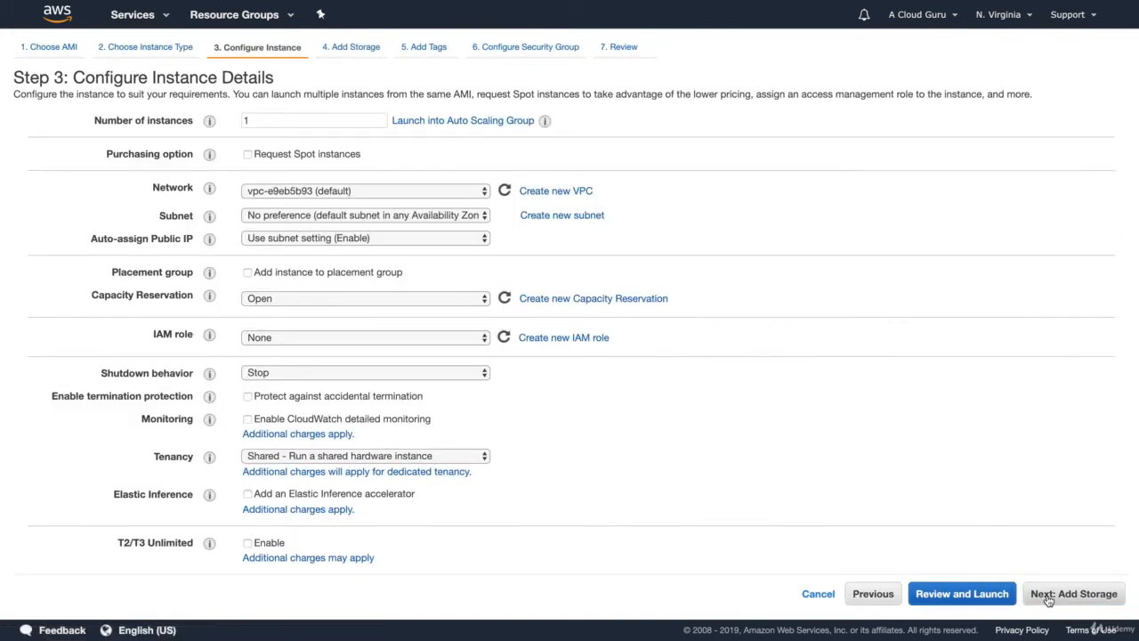
left_click(1049, 600)
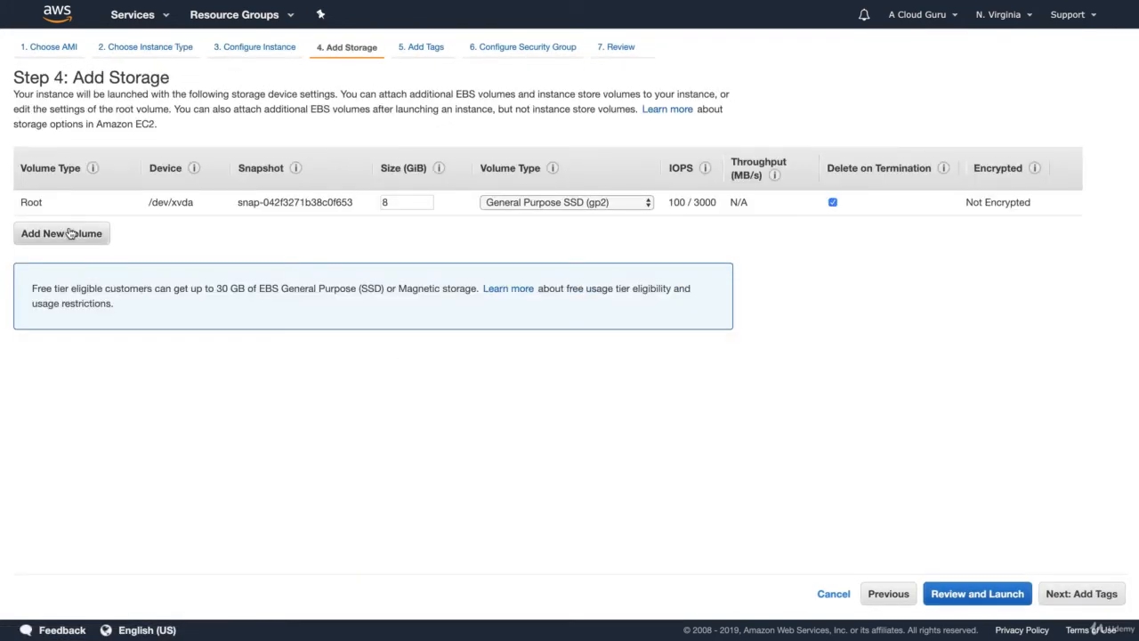
Try adding an EBS volume encrypted with the default aws/ebs key, and remove that extra volume again.
left_click(69, 234)
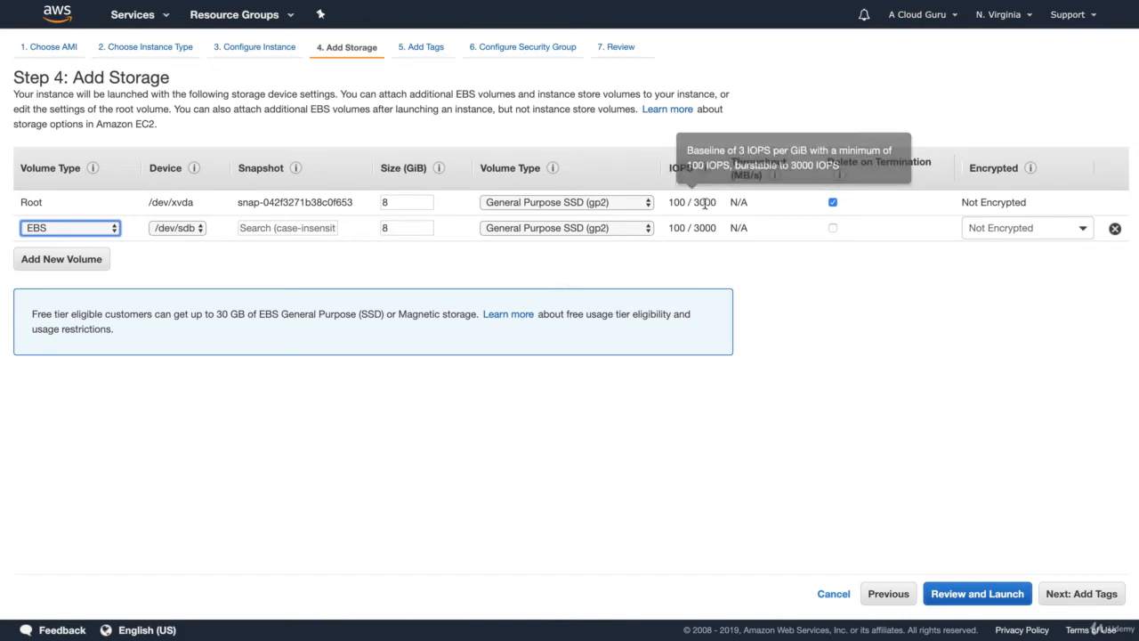
left_click(1011, 229)
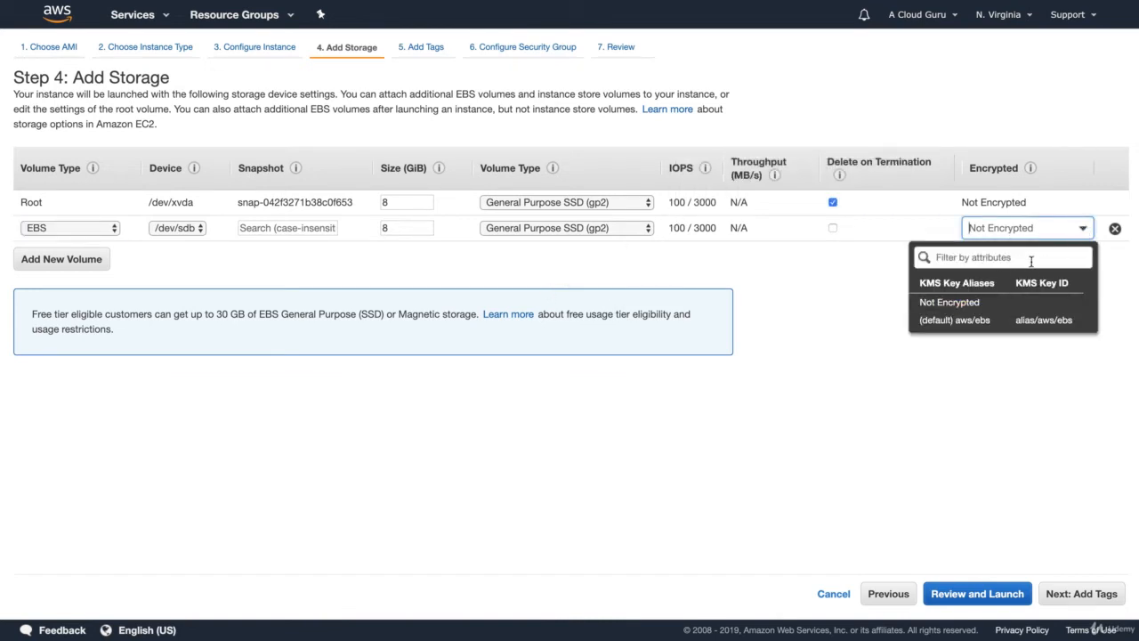
left_click(956, 320)
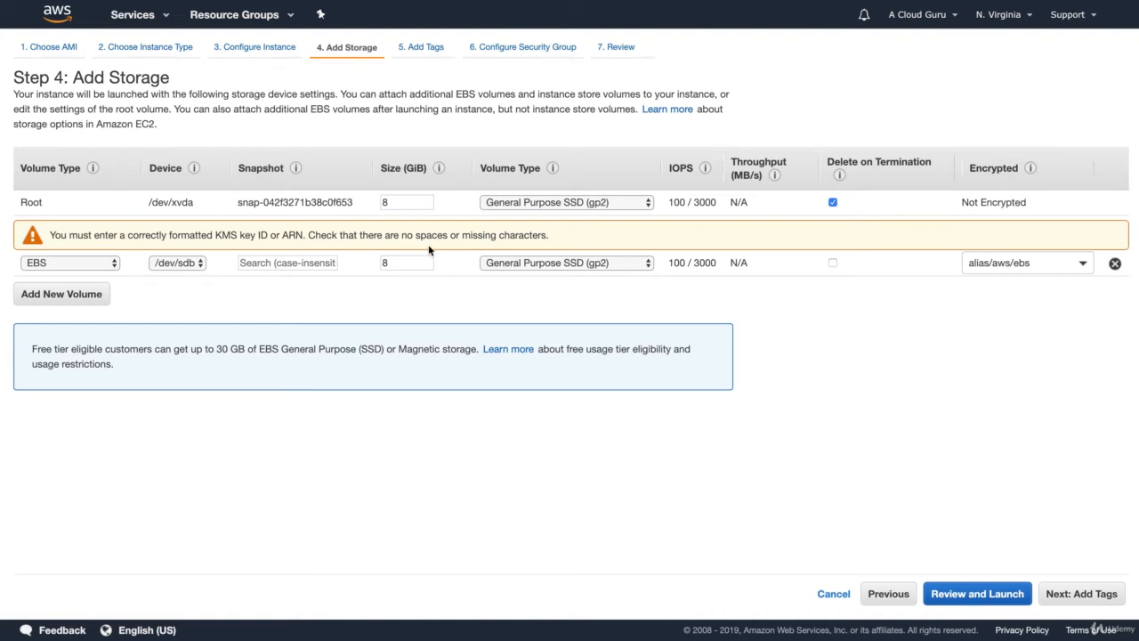
left_click(1114, 264)
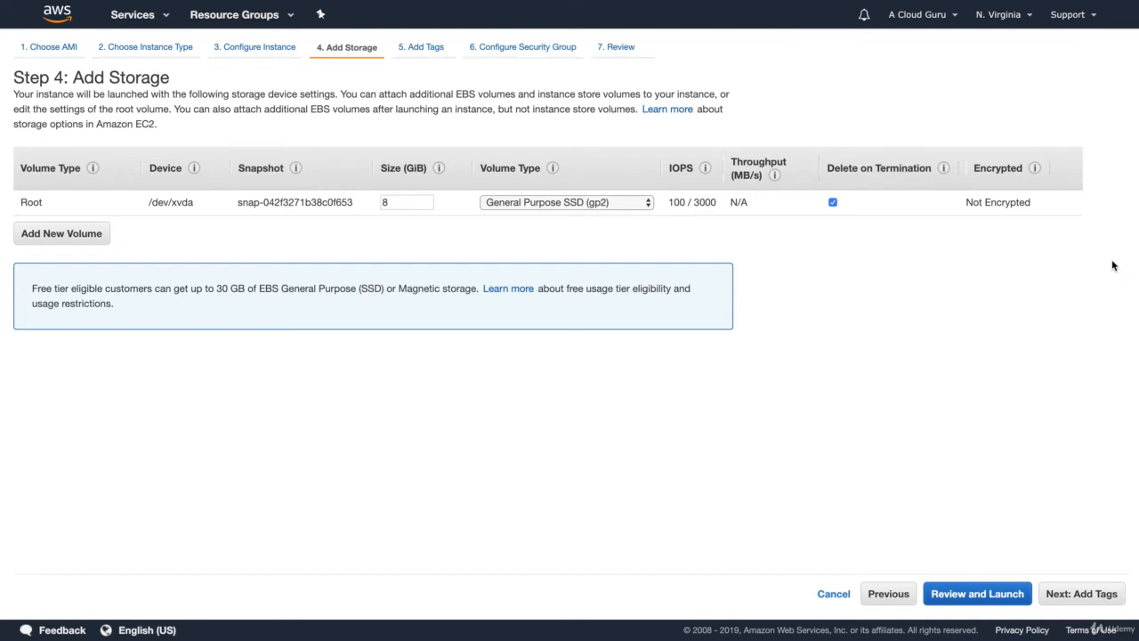